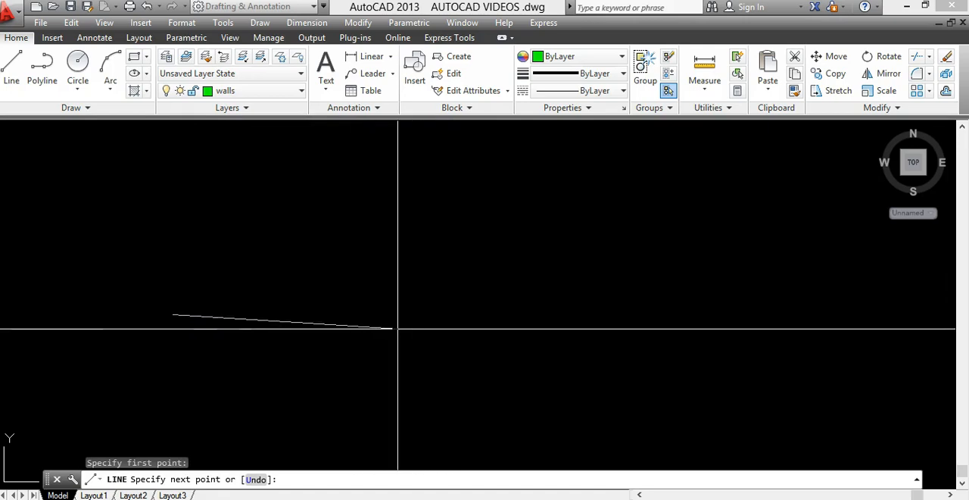
Turn on Ortho mode and draw a horizontal line 4000 units long, extending right from the start point already picked.
key("F8")
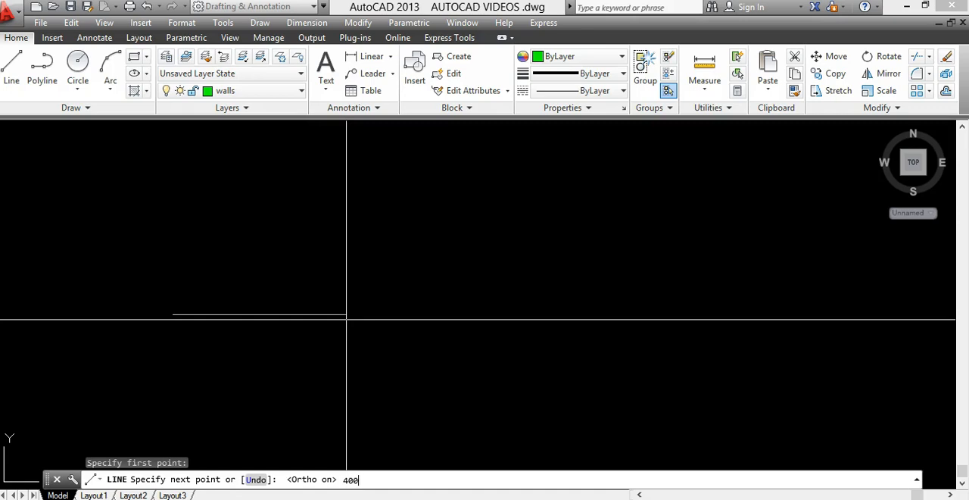
type("4000")
key("Return")
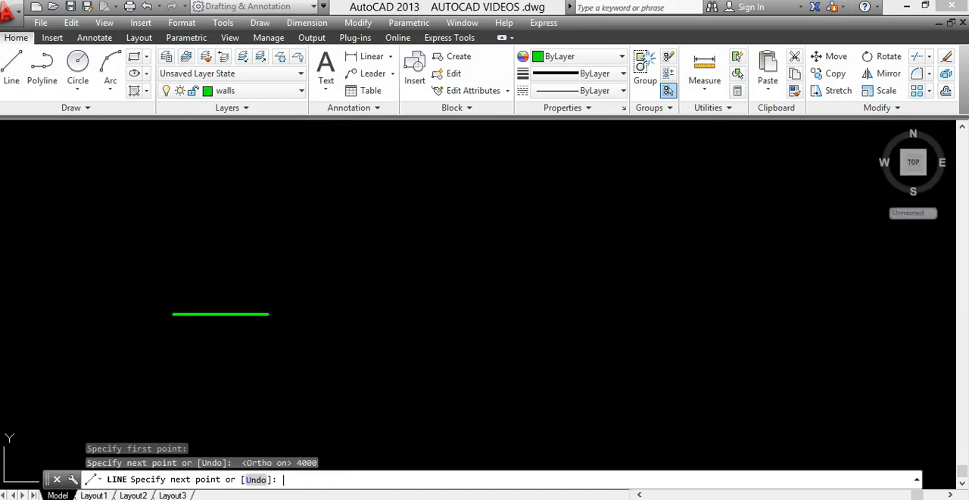
key("Escape")
Draw a vertical line 4000 units long upward from the left endpoint of the horizontal line.
scroll(186, 331, "up", 2)
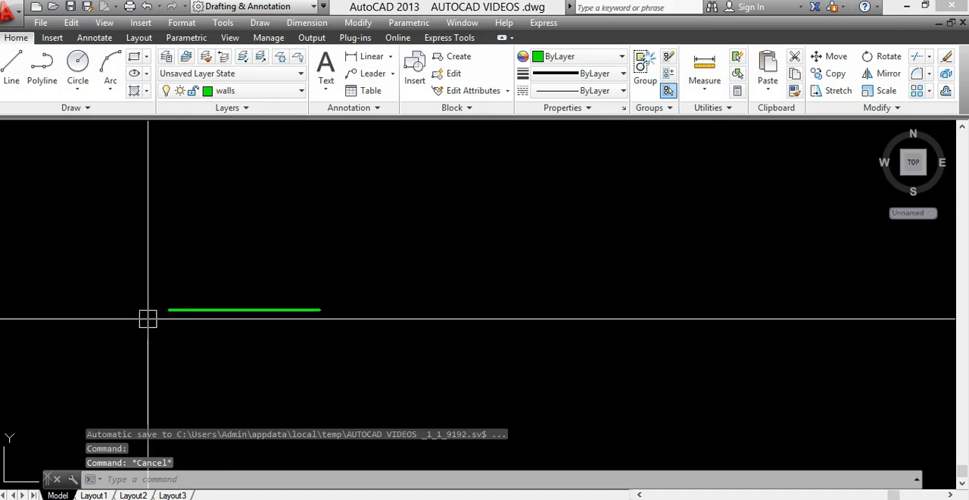
middle_click_drag(364, 320, 470, 306)
mouse_move(404, 324)
middle_mouse_down()
mouse_move(386, 338)
mouse_move(376, 421)
middle_mouse_up()
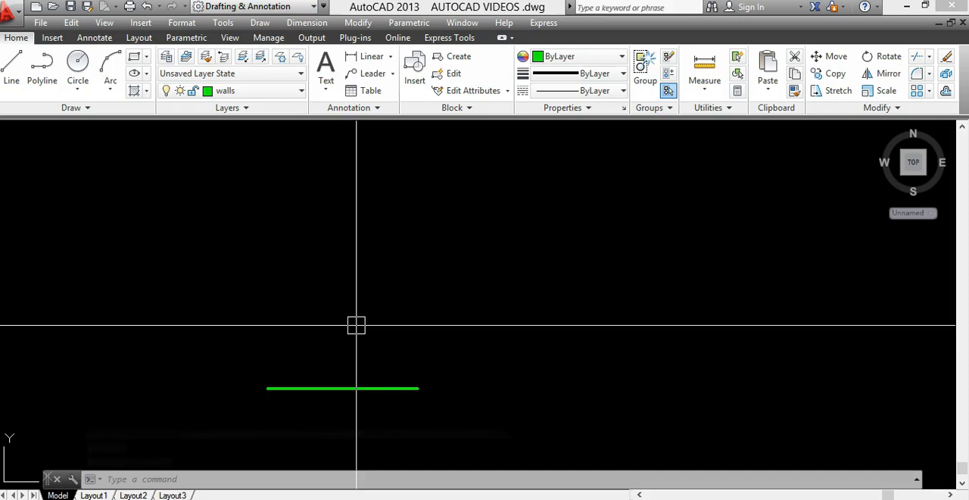
type("l")
key("Return")
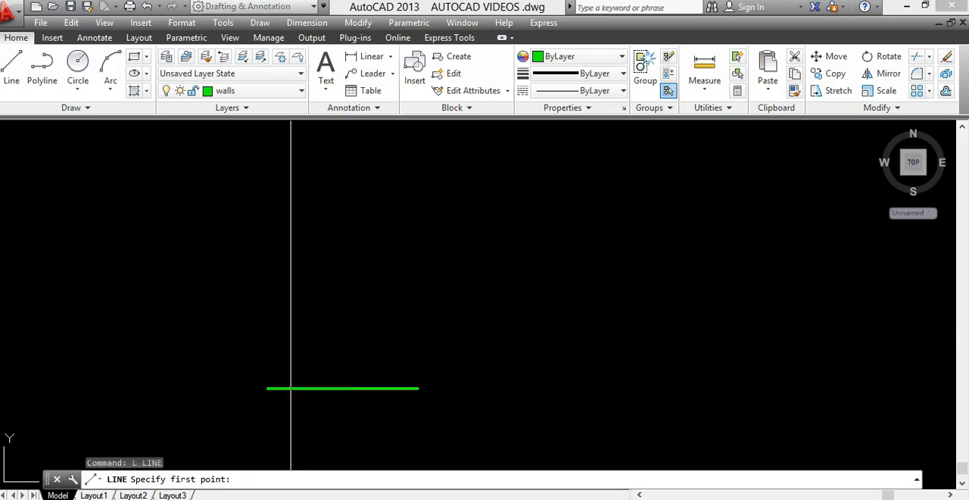
left_click(267, 389)
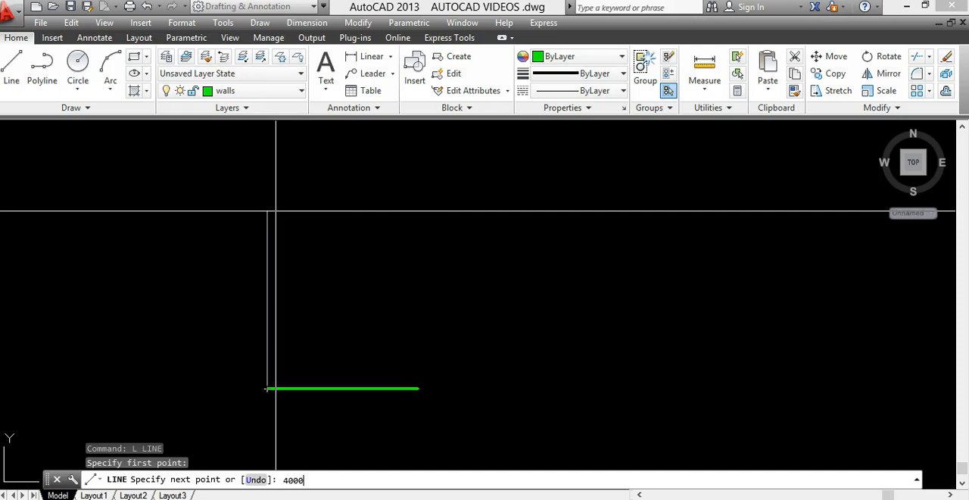
key("Return")
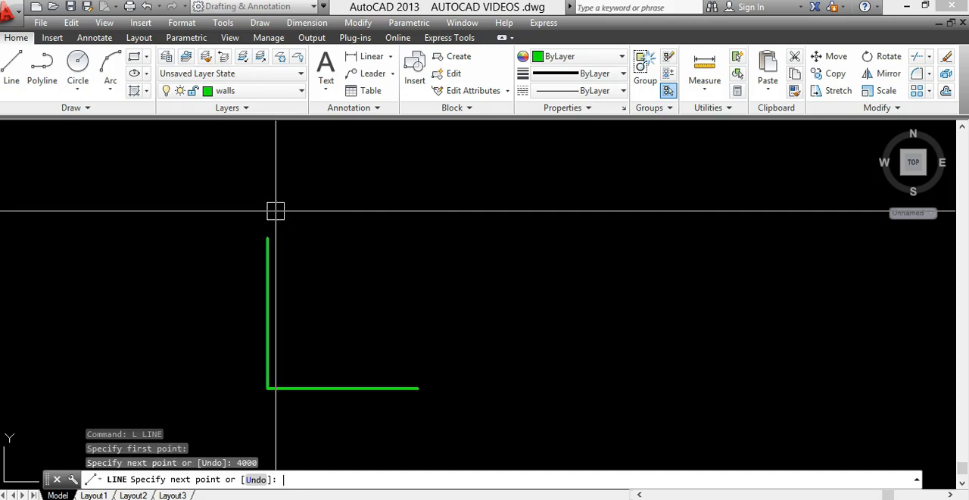
key("Escape")
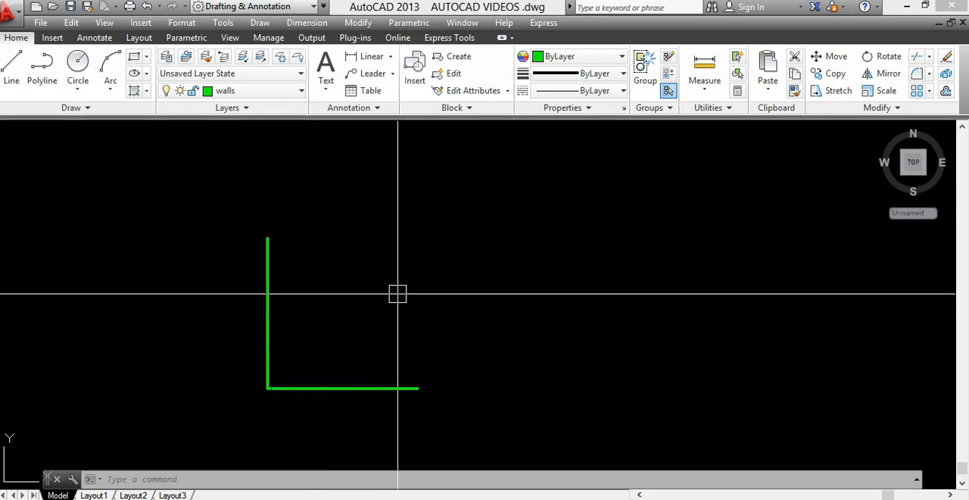
left_click(12, 65)
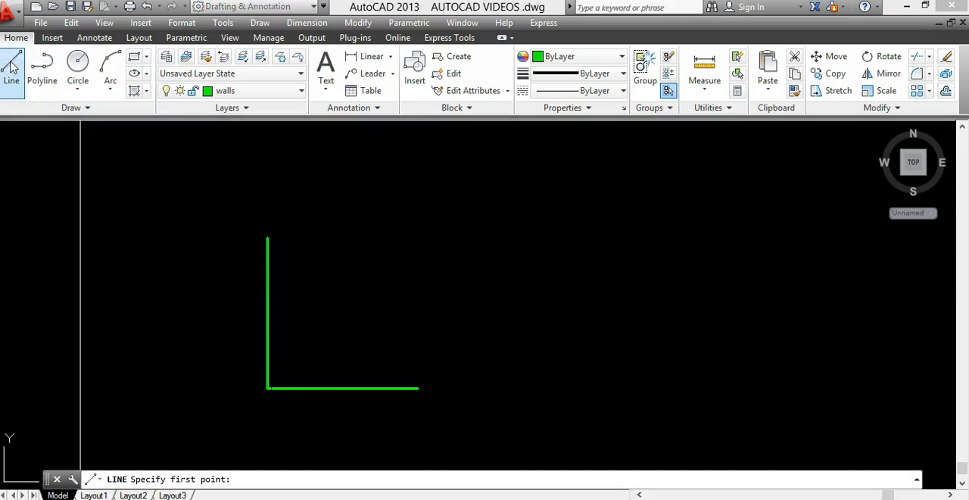
left_click(267, 388)
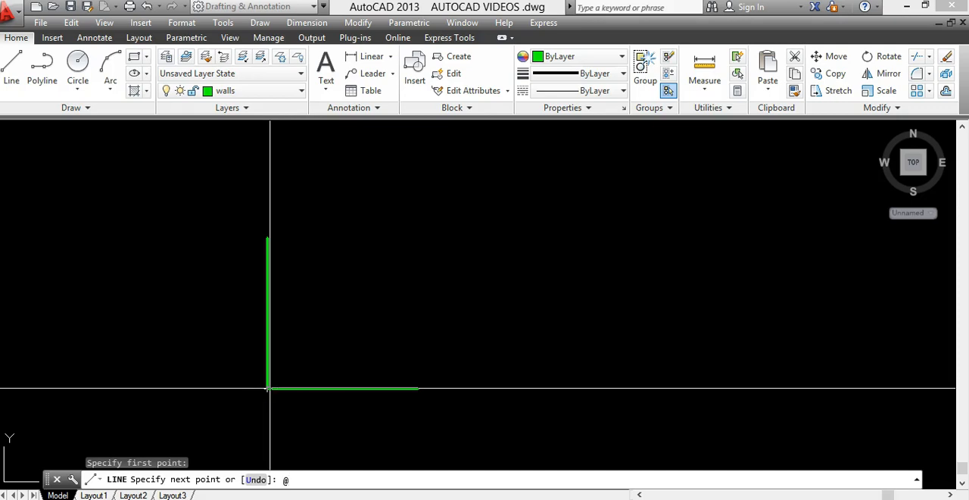
type("@4000")
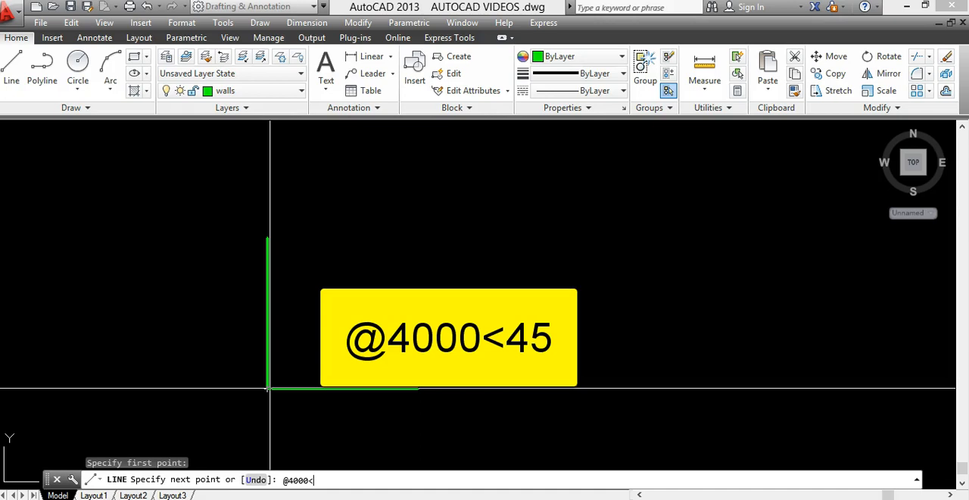
type("<45")
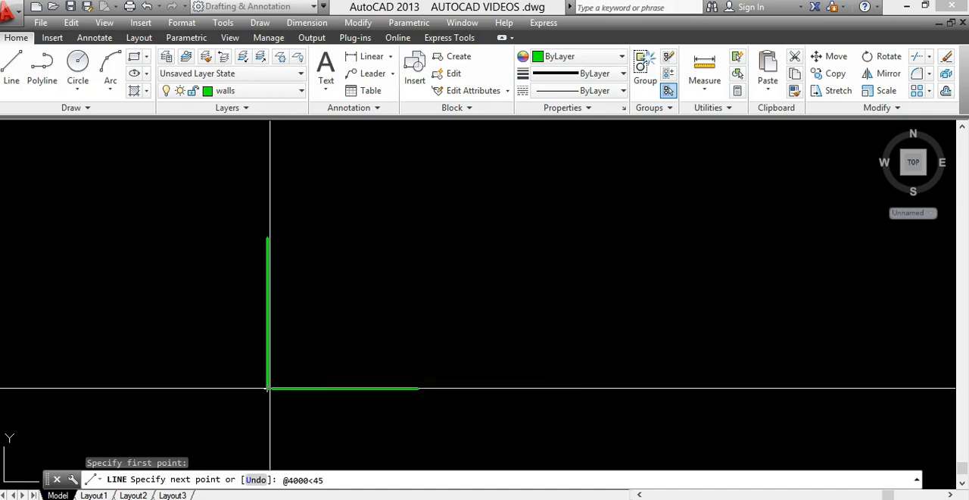
key("Return")
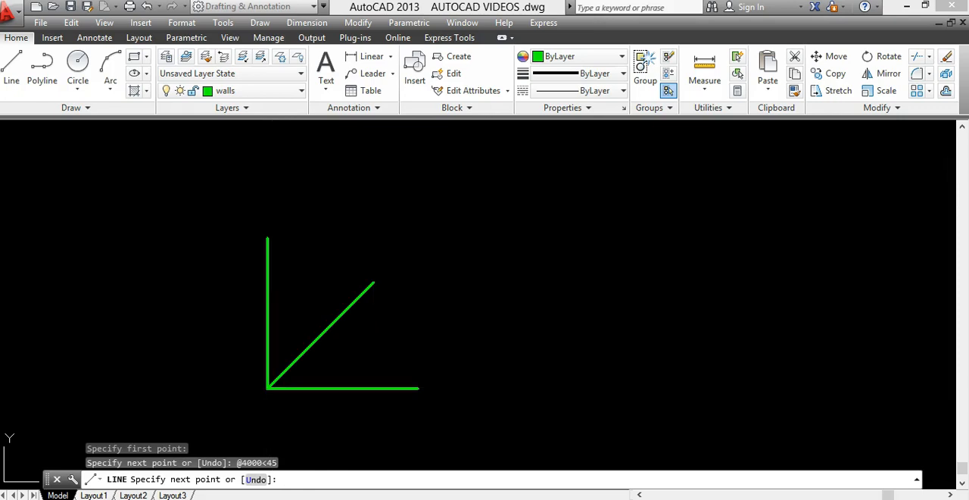
key("Escape")
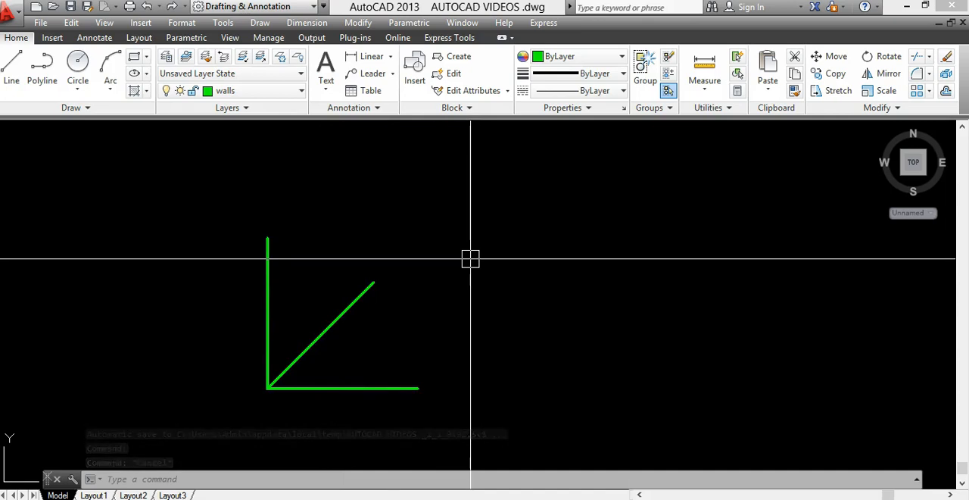
Erase the diagonal line between the vertical and horizontal lines.
type("e")
key("Return")
left_click(431, 277)
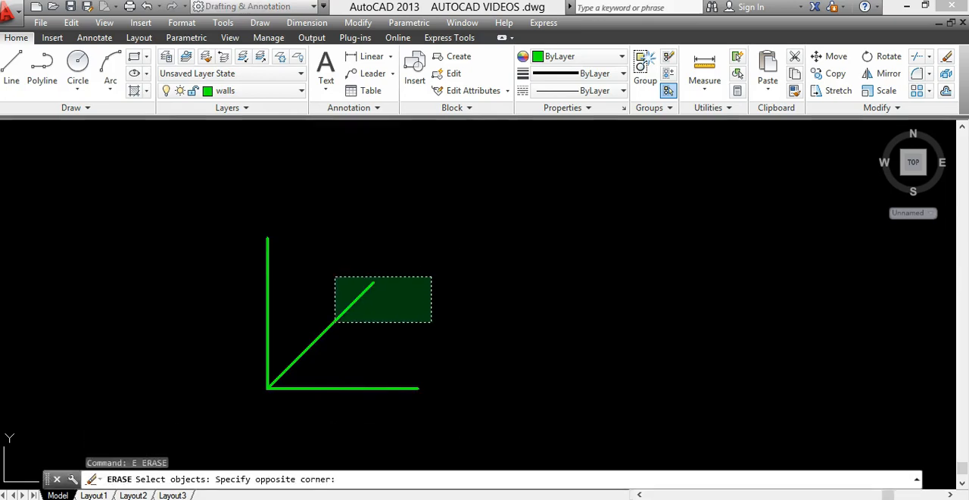
left_click(333, 322)
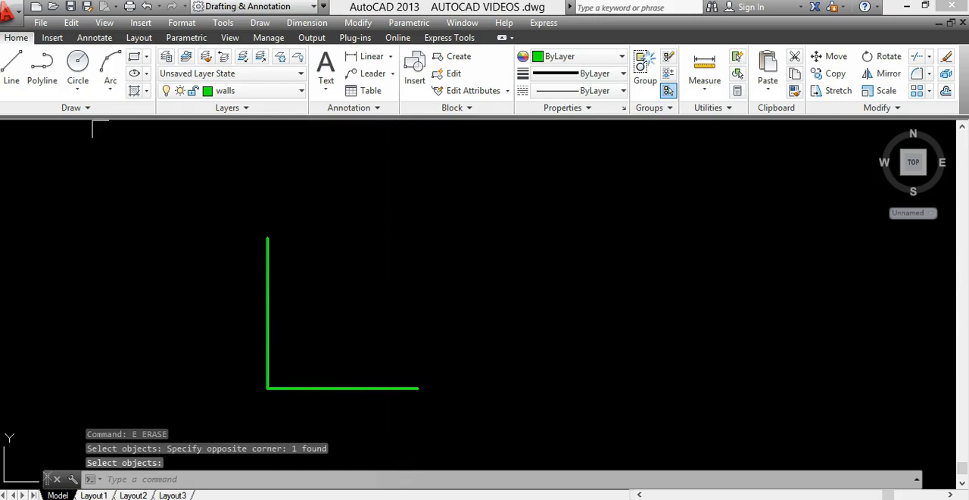
left_click(13, 66)
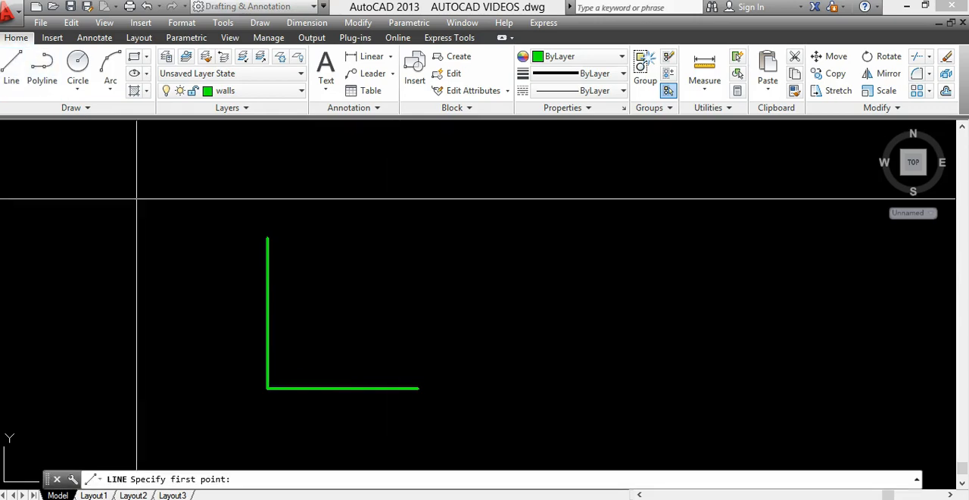
left_click(267, 388)
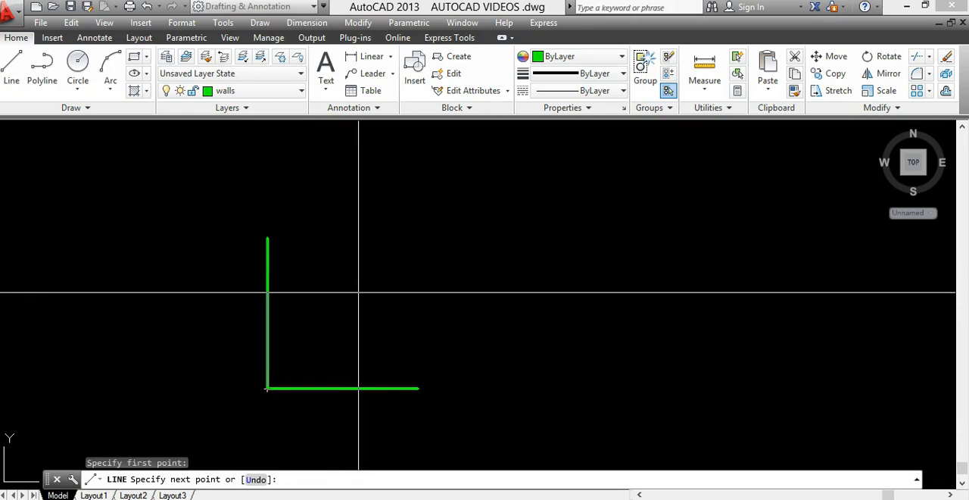
type("@4000")
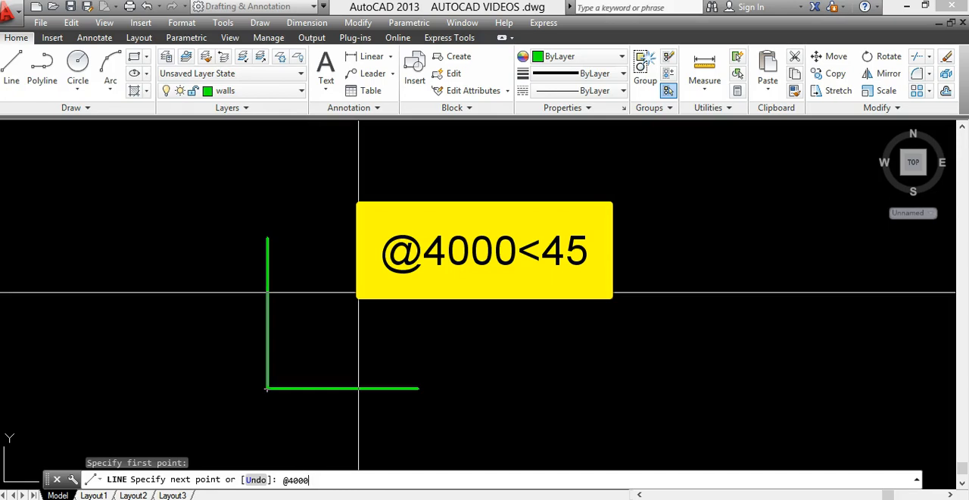
type("<45")
key("Return")
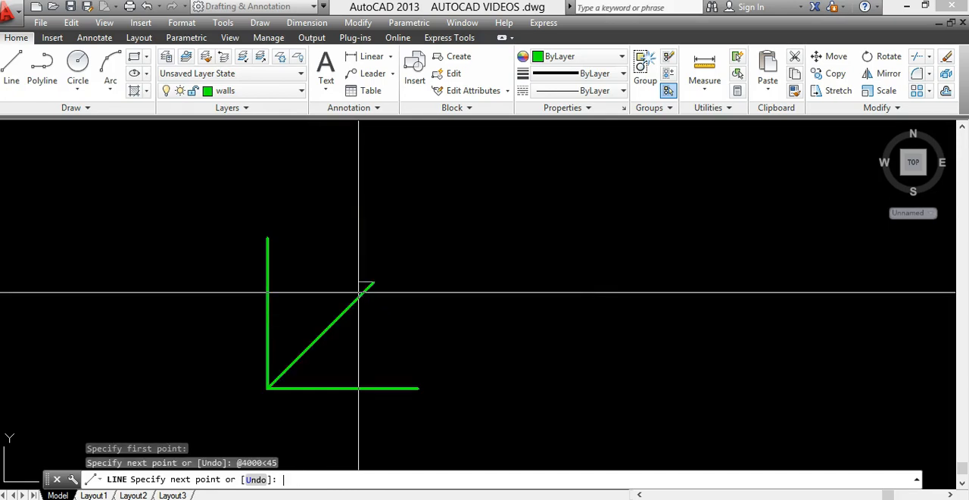
key("Escape")
key("Escape")
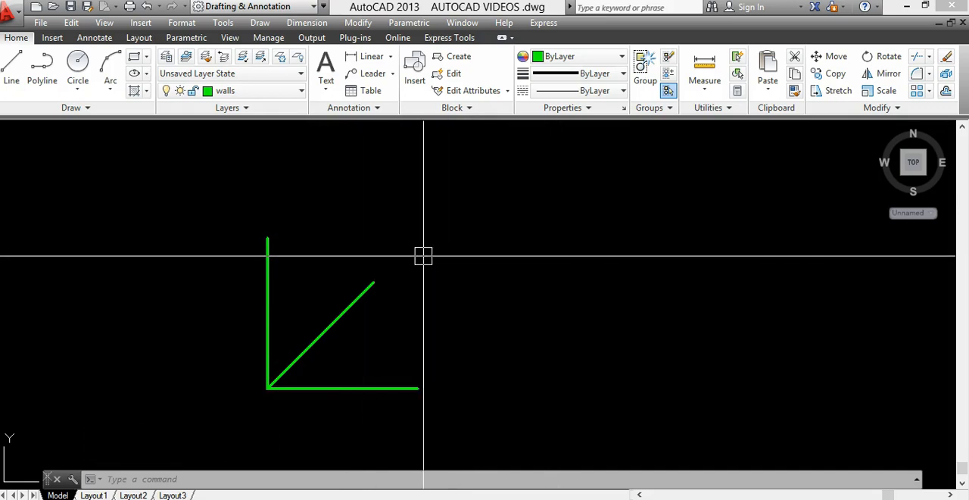
Insert the ANGLES block in the empty area right of the green lines, accepting the default scale and rotation.
mouse_move(424, 288)
middle_mouse_down()
mouse_move(313, 258)
mouse_move(400, 281)
middle_mouse_up()
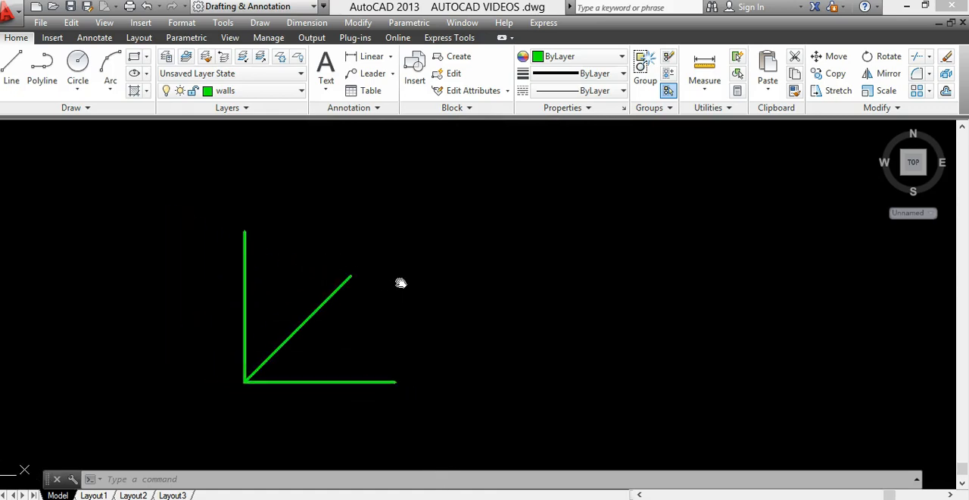
left_click(136, 24)
left_click(149, 40)
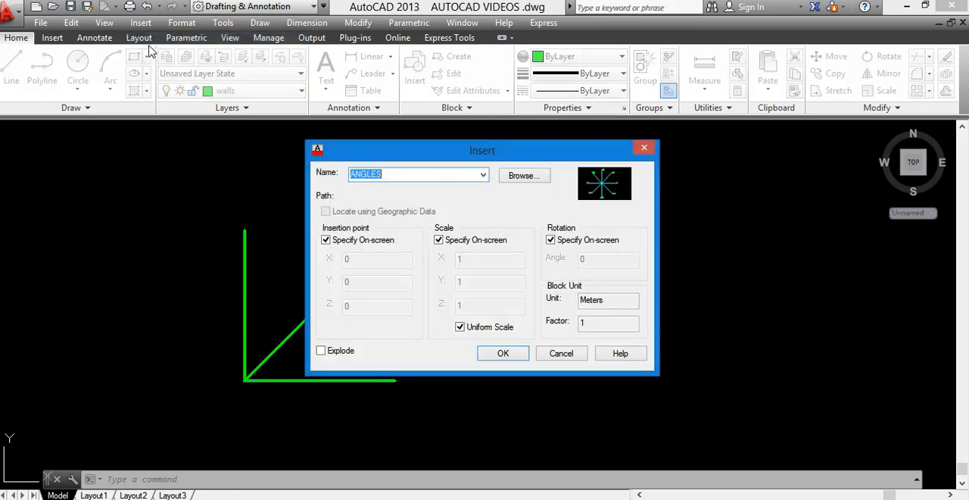
left_click(518, 358)
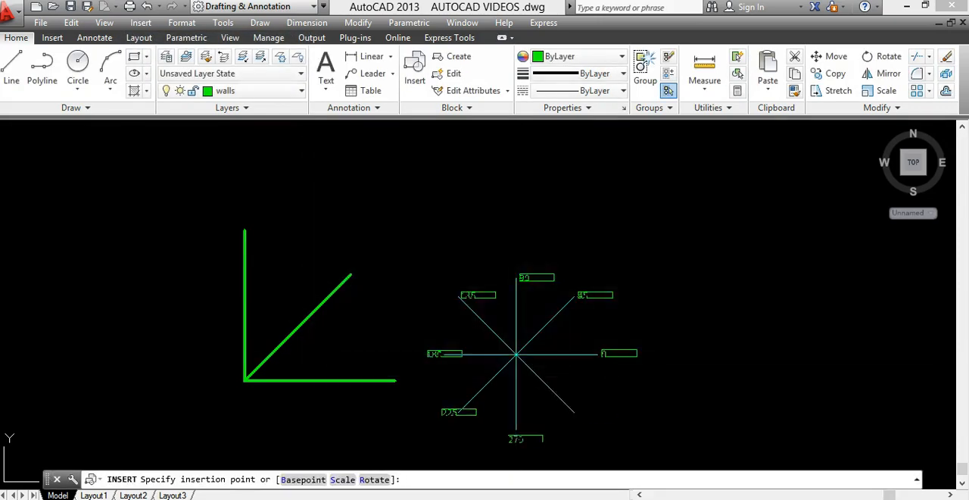
left_click(519, 273)
key("Return")
key("Return")
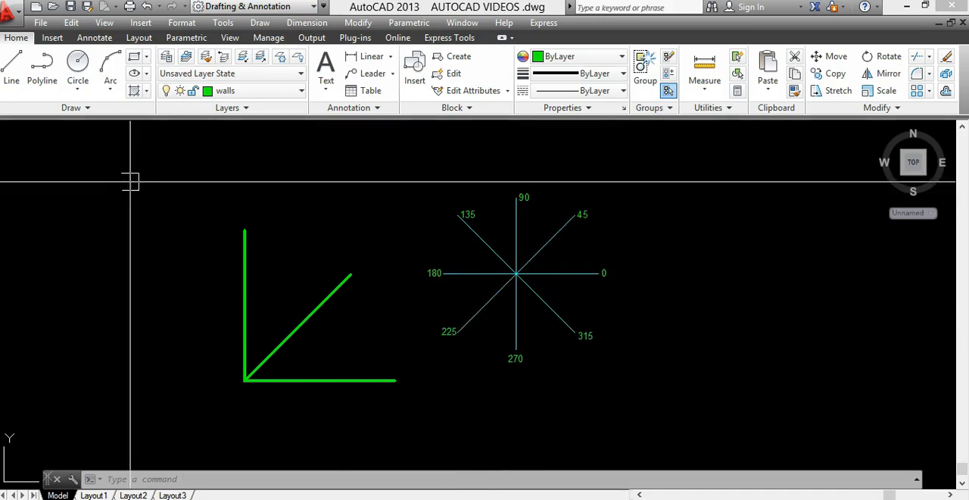
left_click(12, 72)
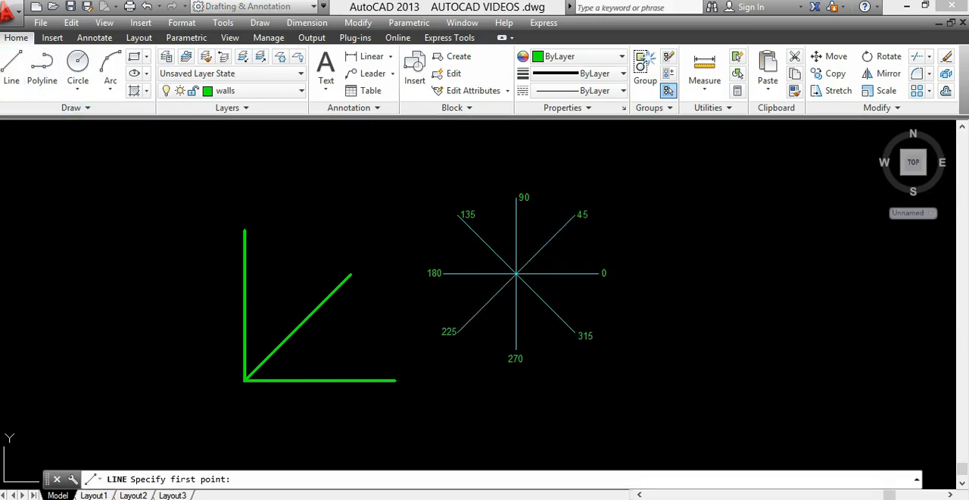
left_click(244, 380)
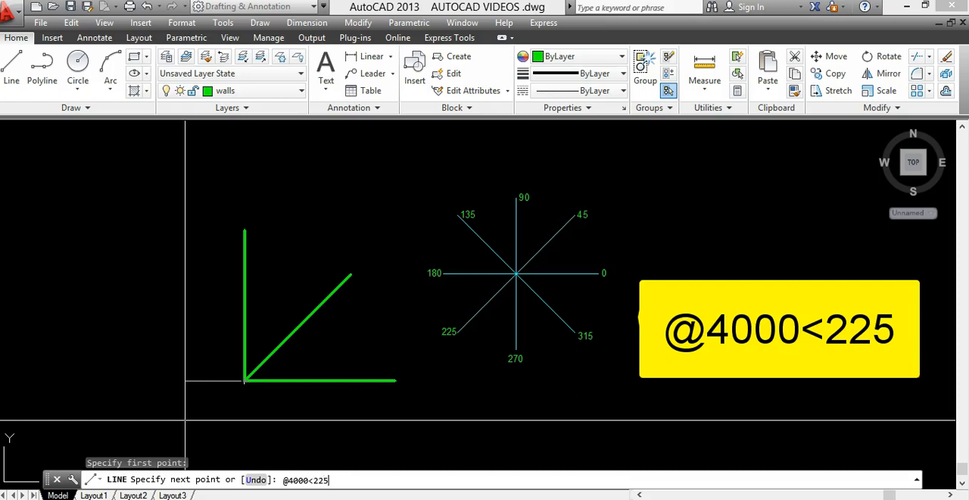
key("Return")
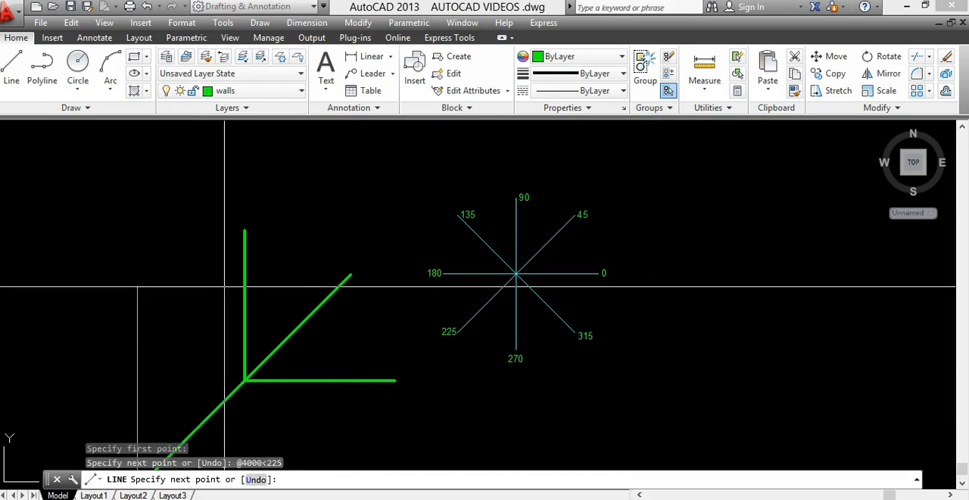
middle_click_drag(229, 285, 253, 182)
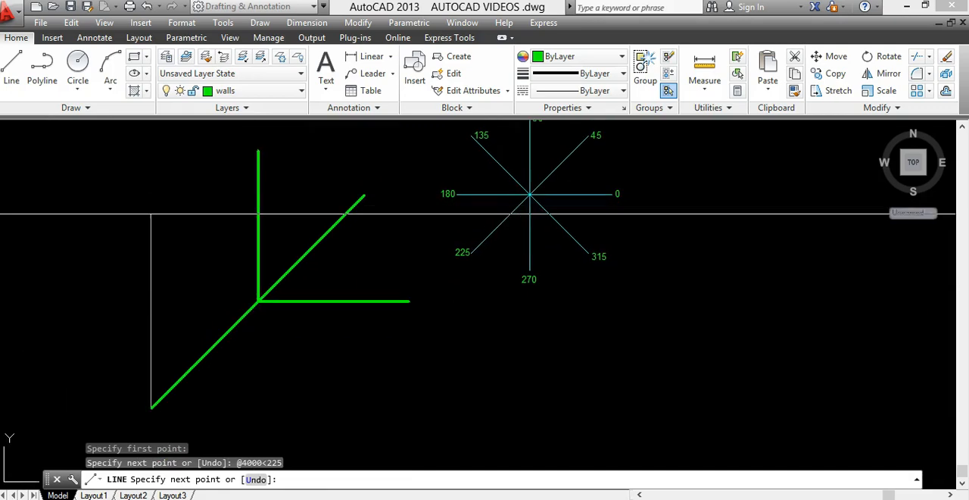
key("Escape")
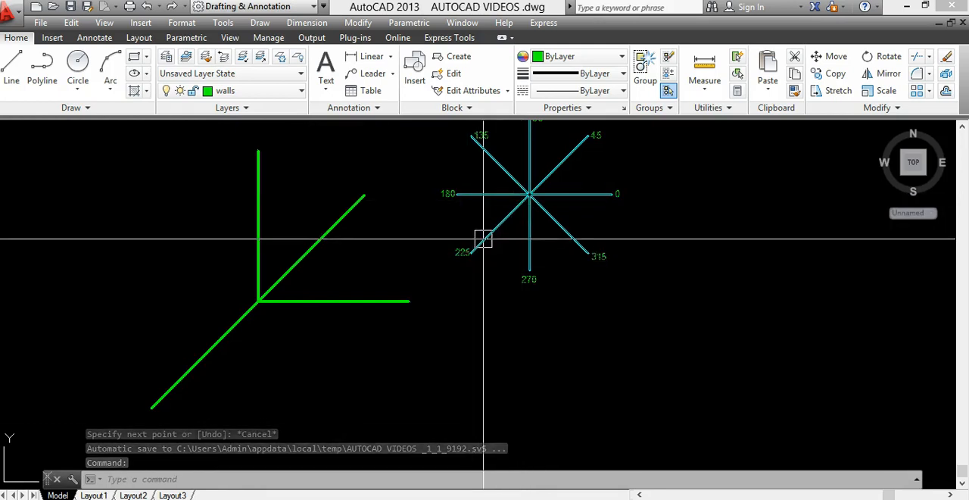
middle_click_drag(470, 281, 440, 325)
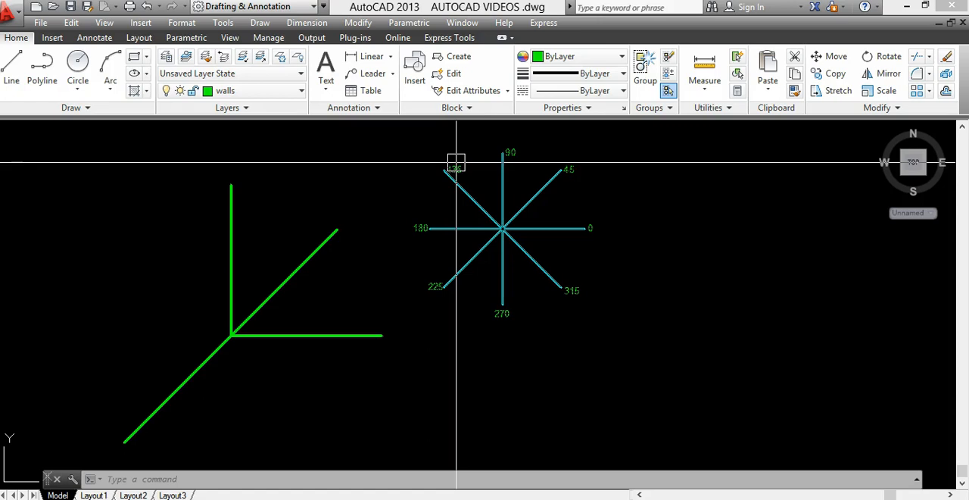
left_click(11, 69)
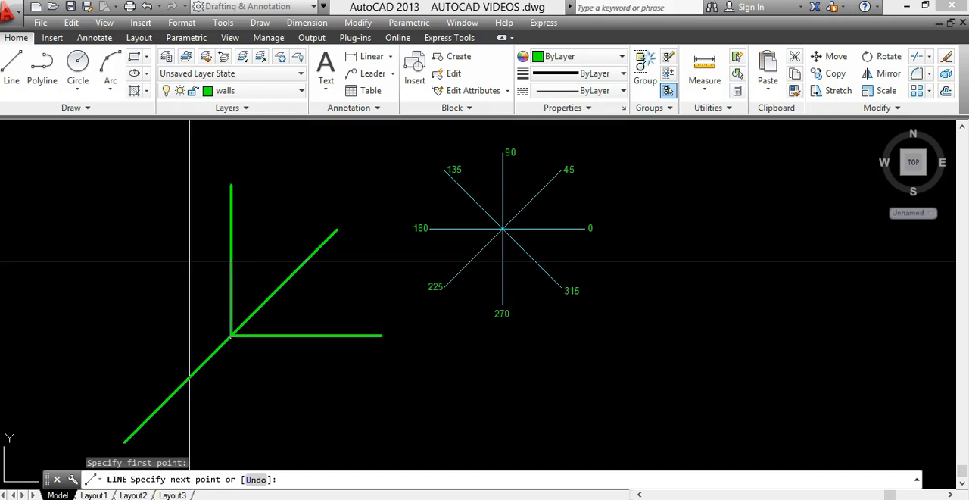
type("@4000<1")
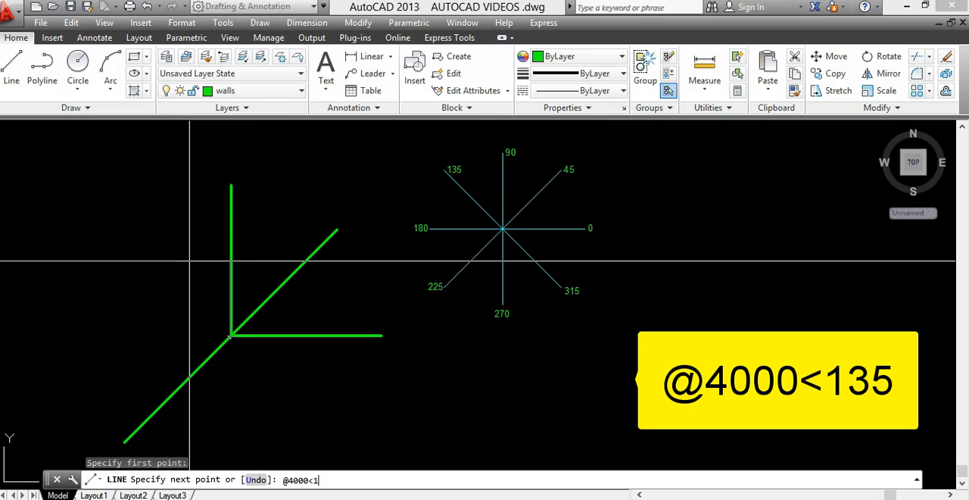
type("35")
key("Return")
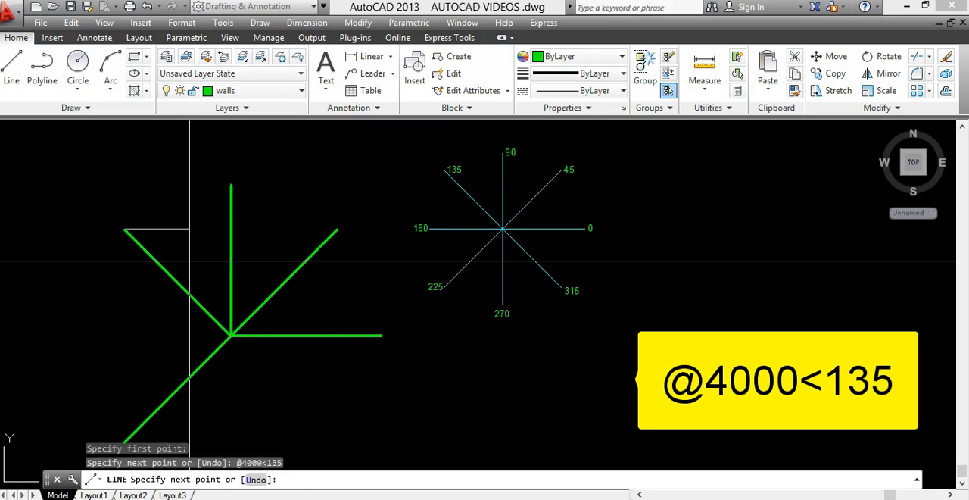
key("Escape")
key("Escape")
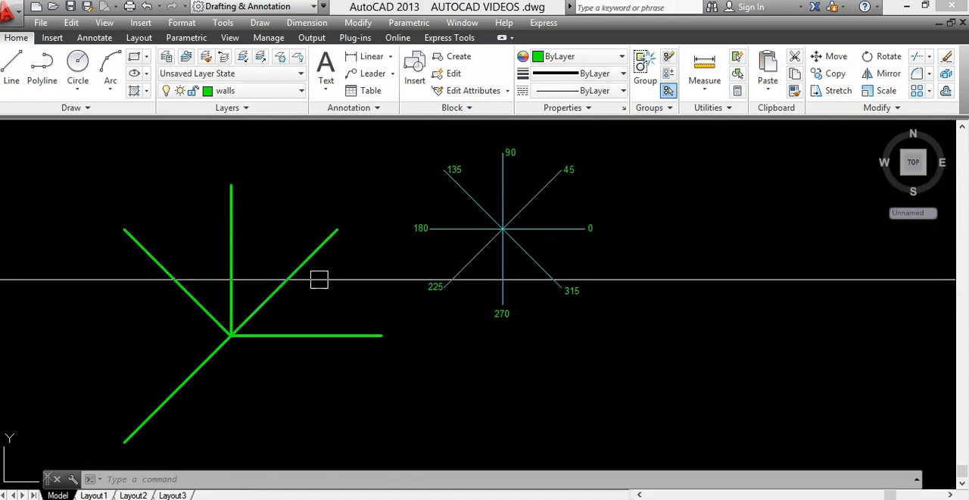
middle_click_drag(318, 280, 192, 268)
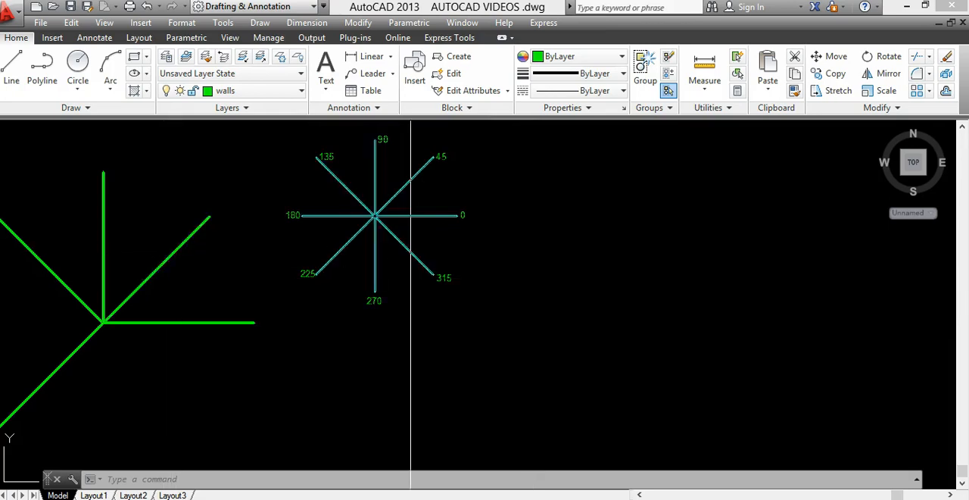
left_click(11, 68)
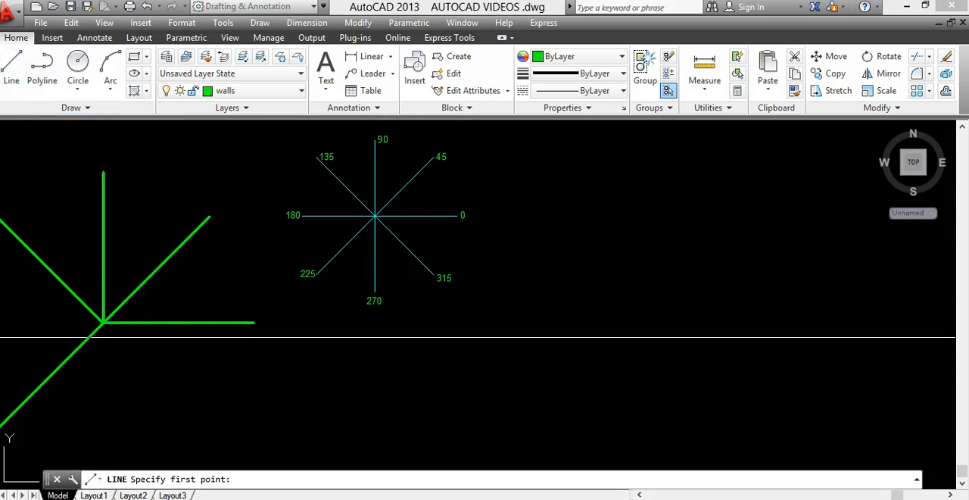
left_click(556, 298)
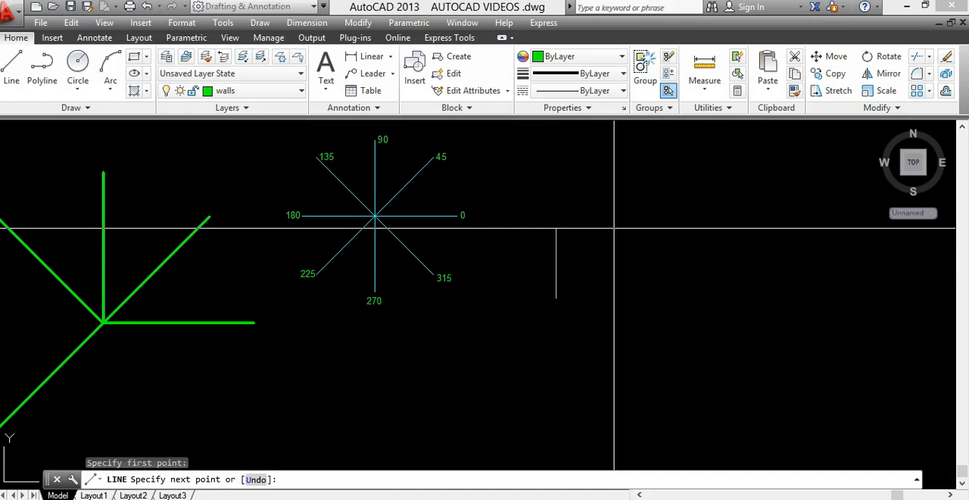
type("@4000<45")
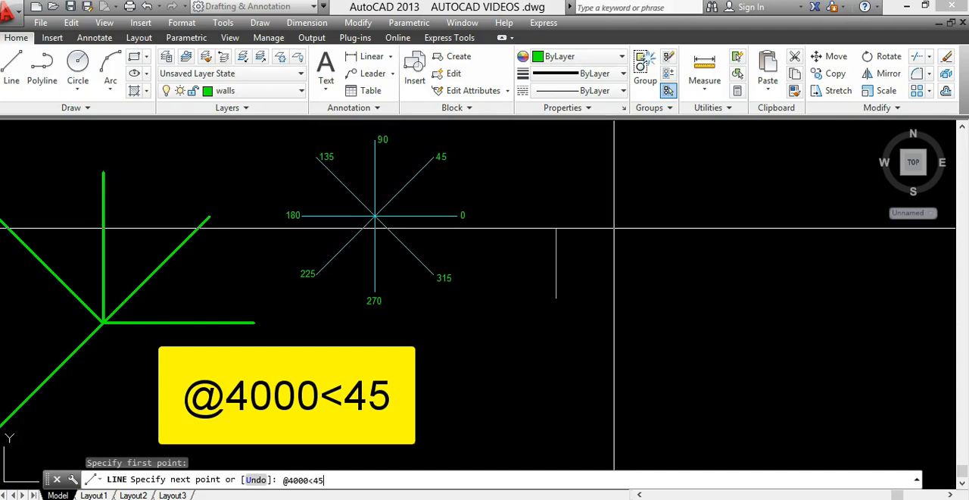
key("Return")
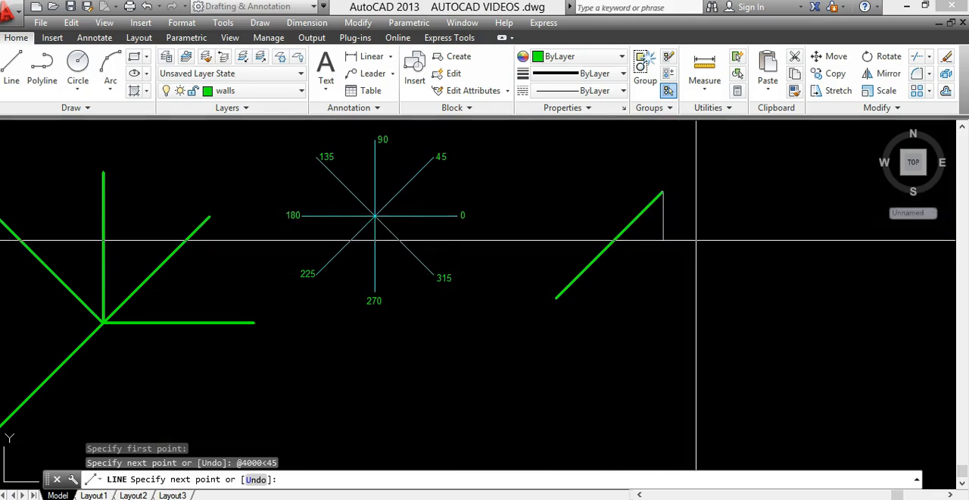
key("F8")
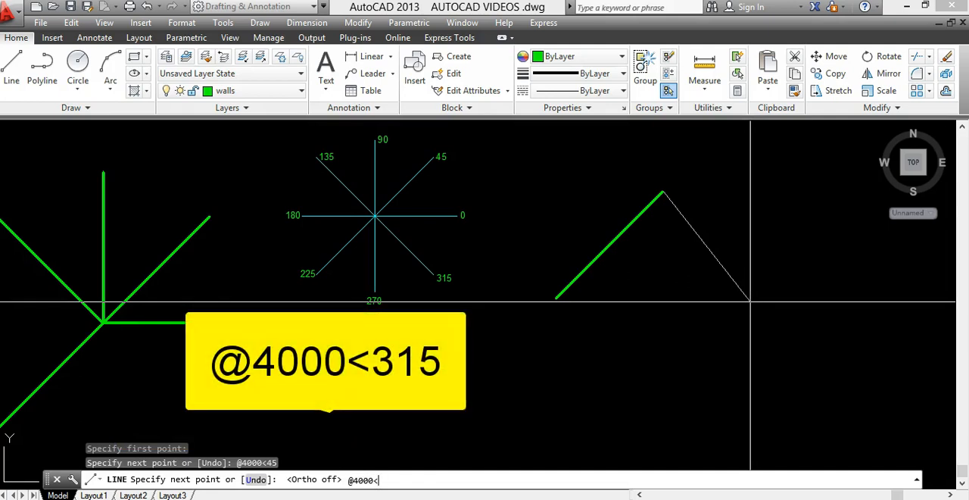
type("5")
key("Return")
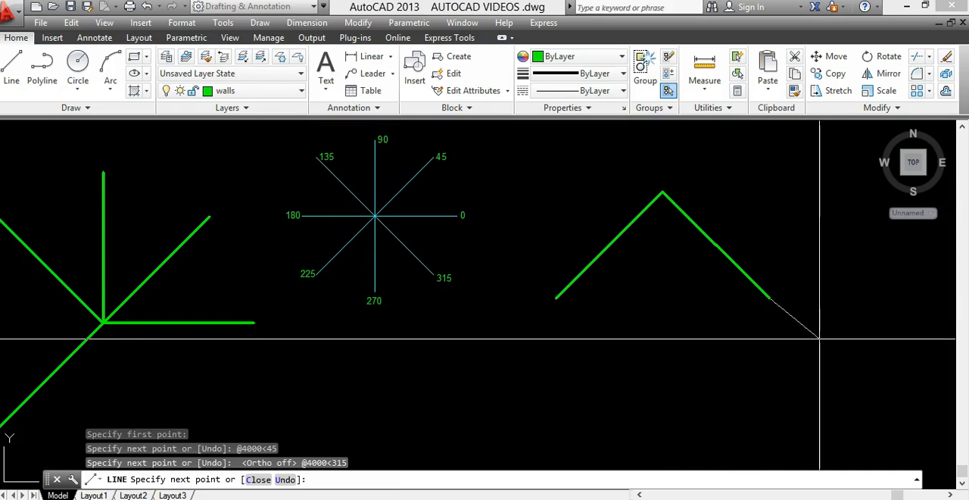
left_click(559, 303)
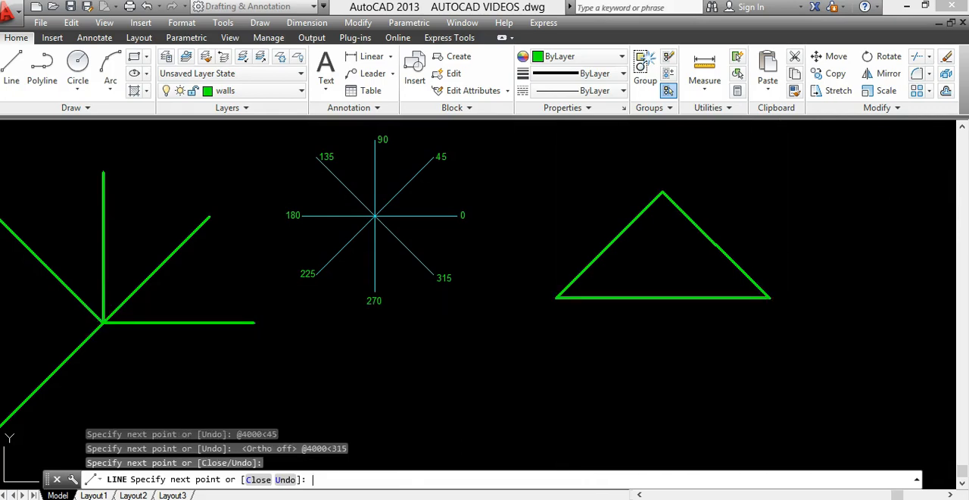
key("Return")
middle_click_drag(630, 297, 517, 235)
scroll(502, 321, "down", 3)
middle_click_drag(530, 328, 463, 354)
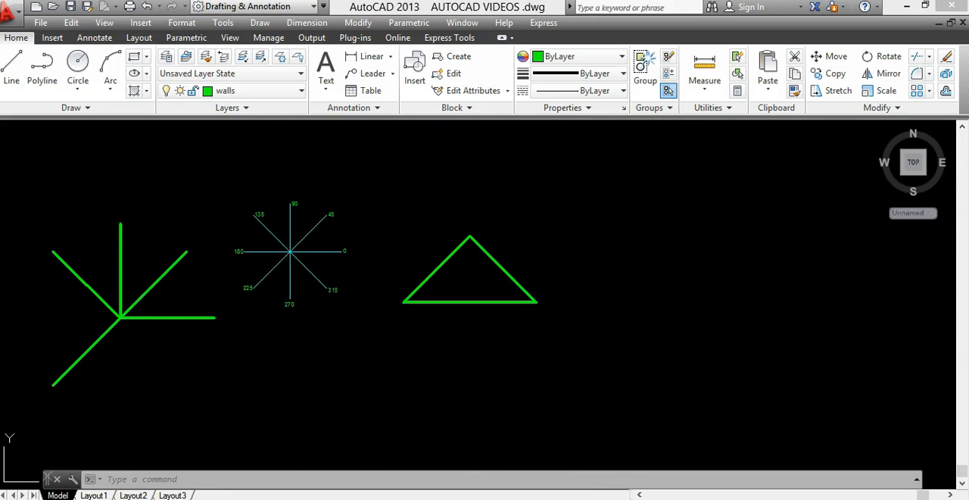
left_click(12, 71)
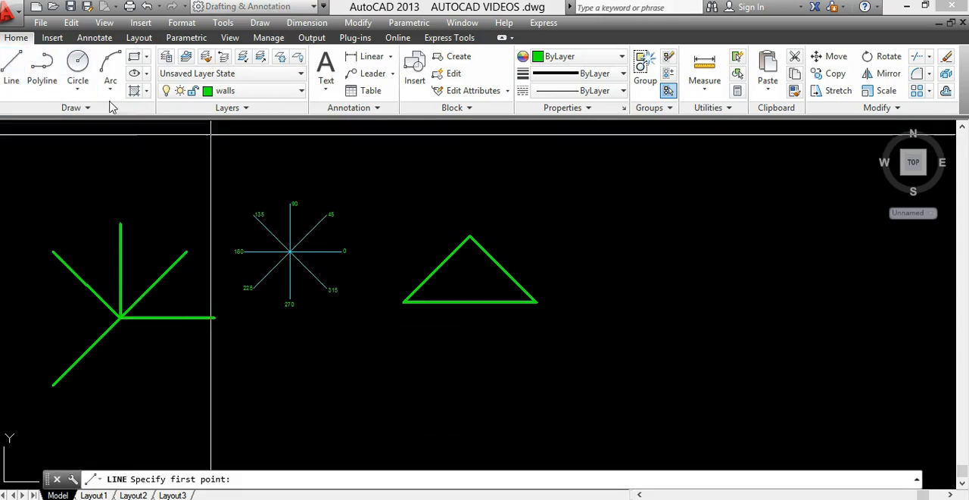
left_click(591, 469)
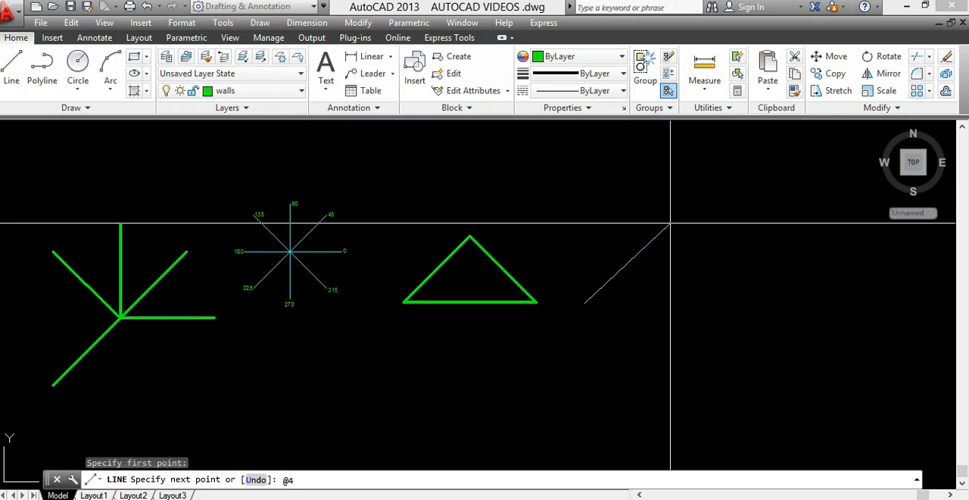
type("@4000<45")
key("Return")
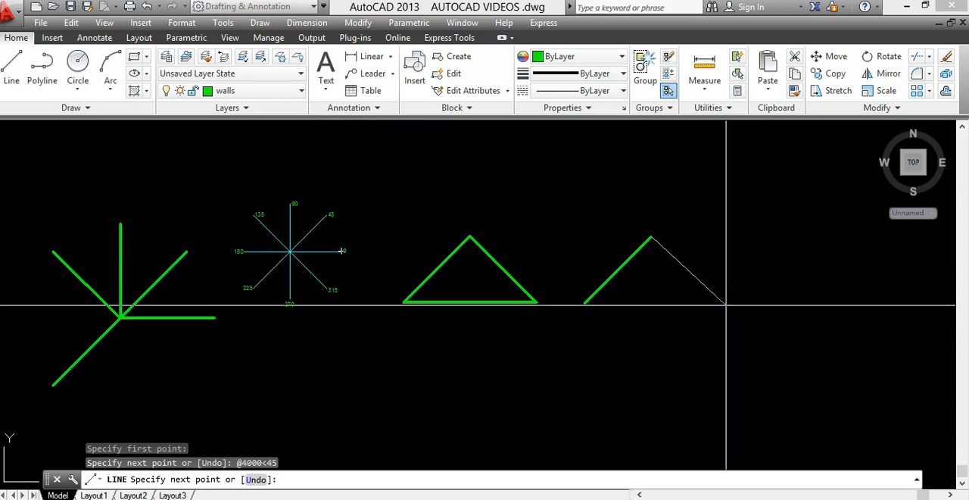
type("@4000<-45")
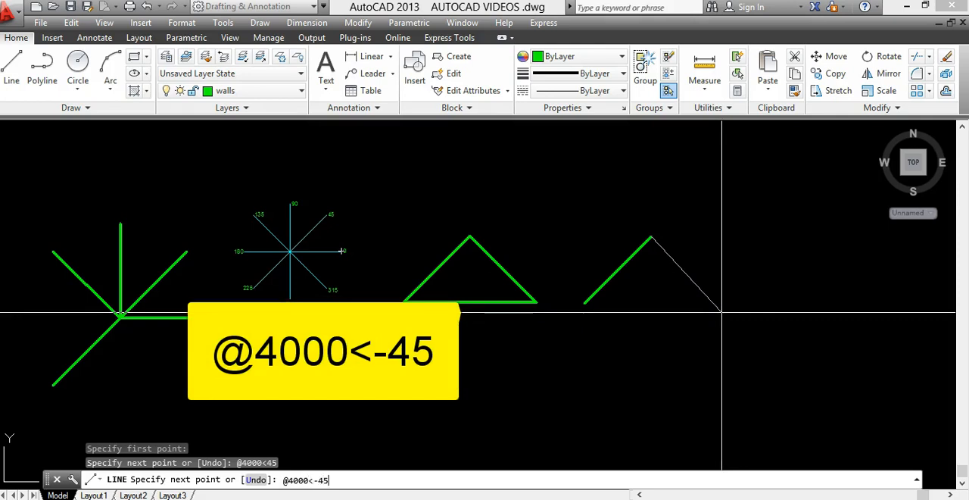
key("Return")
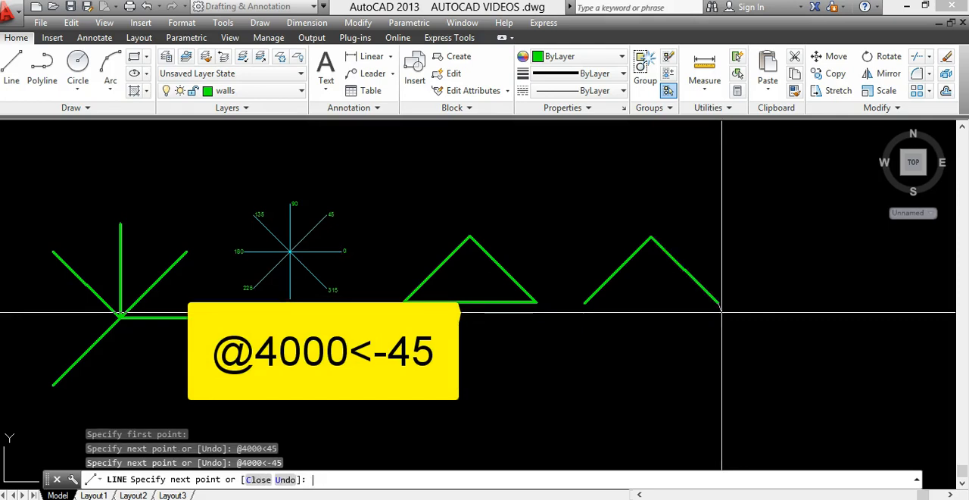
left_click(585, 303)
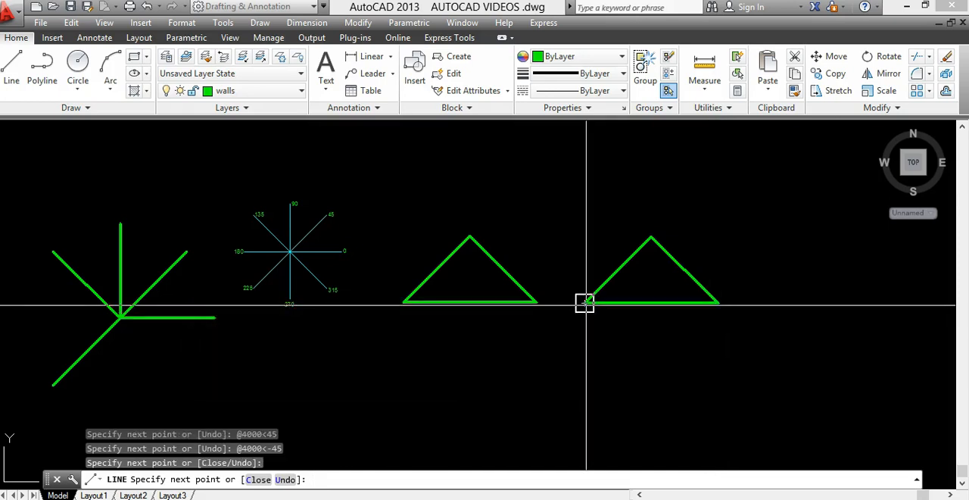
key("Return")
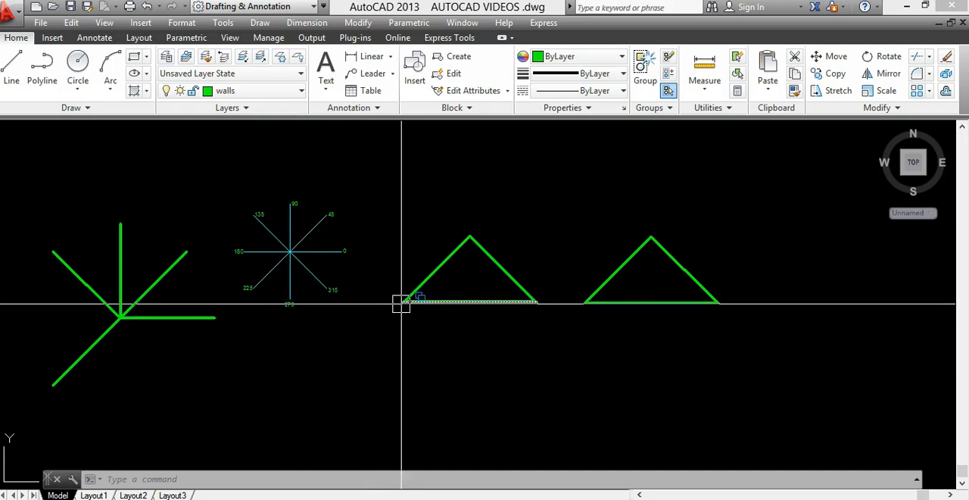
mouse_move(403, 301)
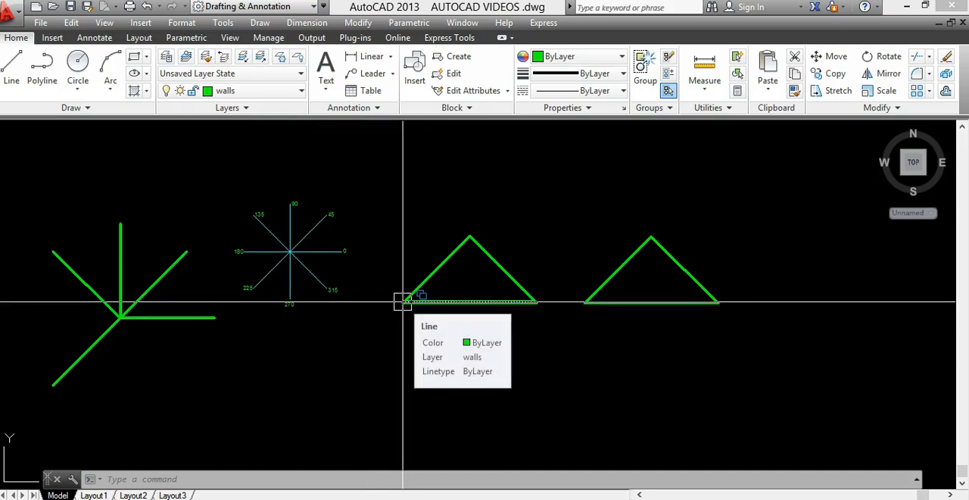